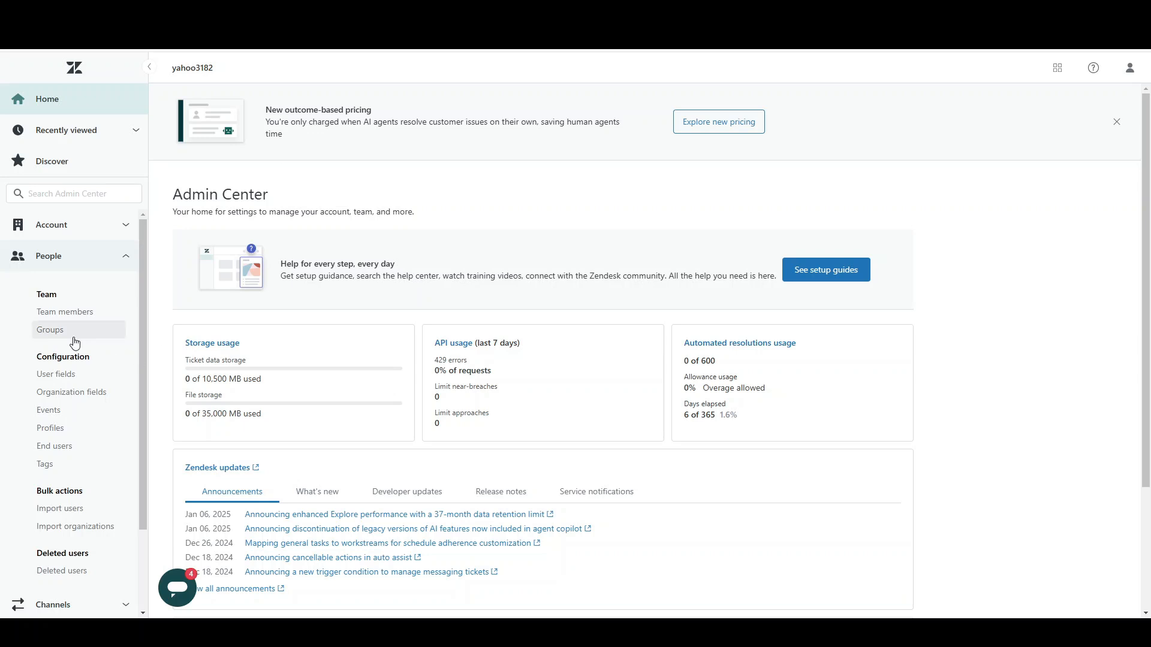
Start a new macro in the Workspaces agent tools and name it "Password reset Instructions"
left_click(96, 329)
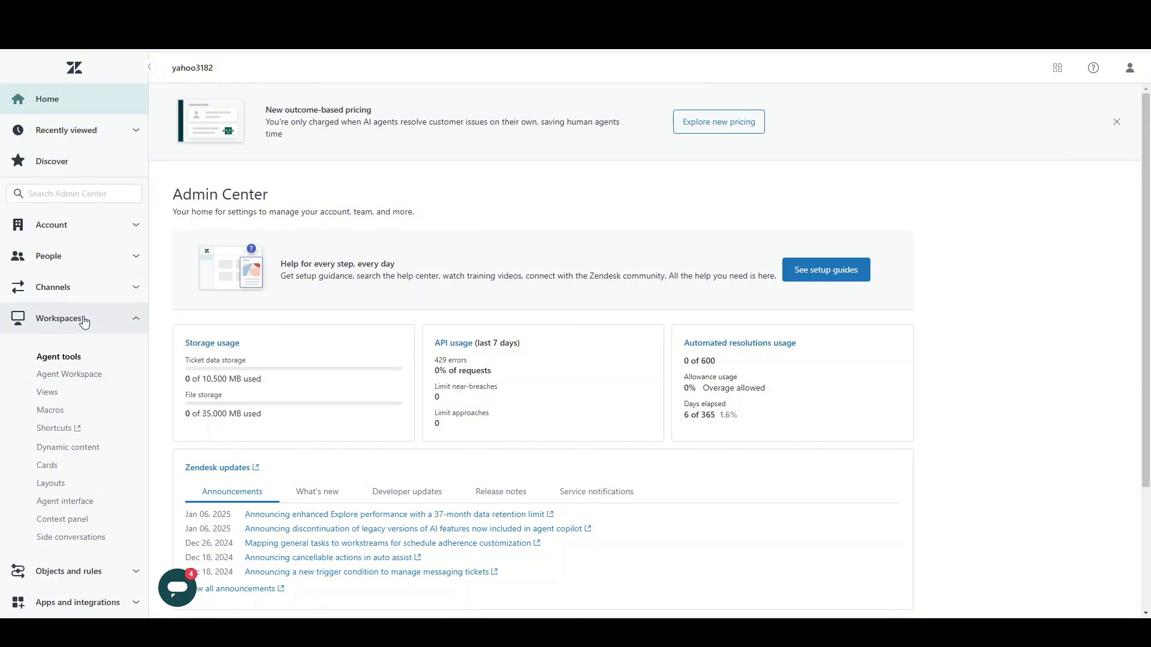
left_click(65, 417)
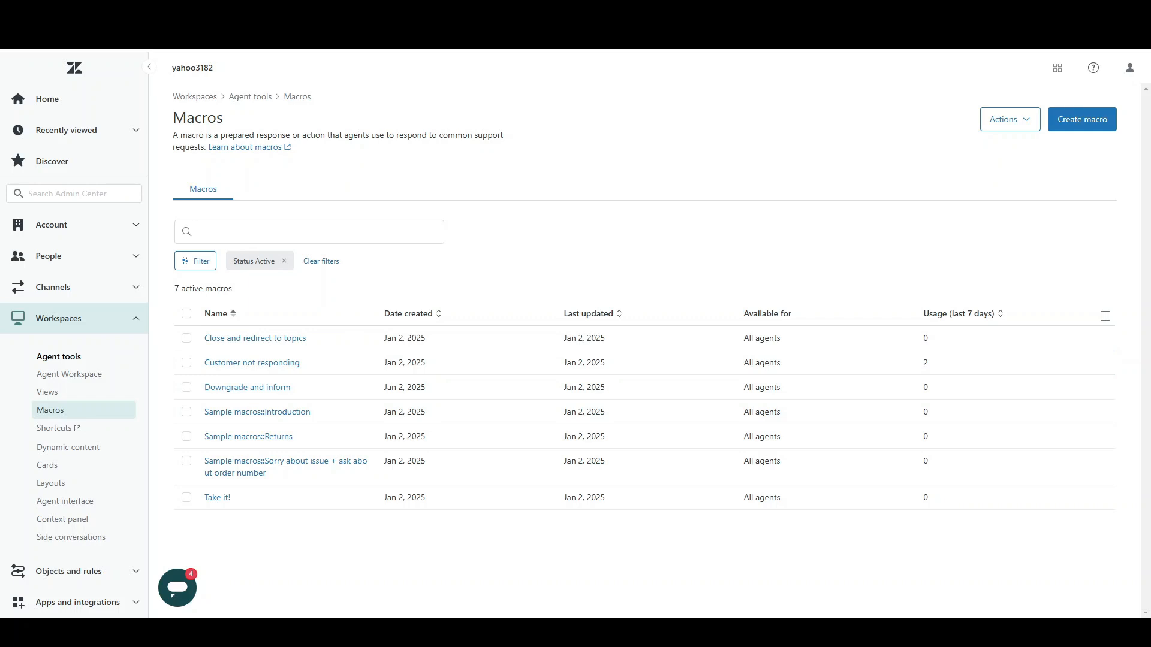
left_click(1097, 119)
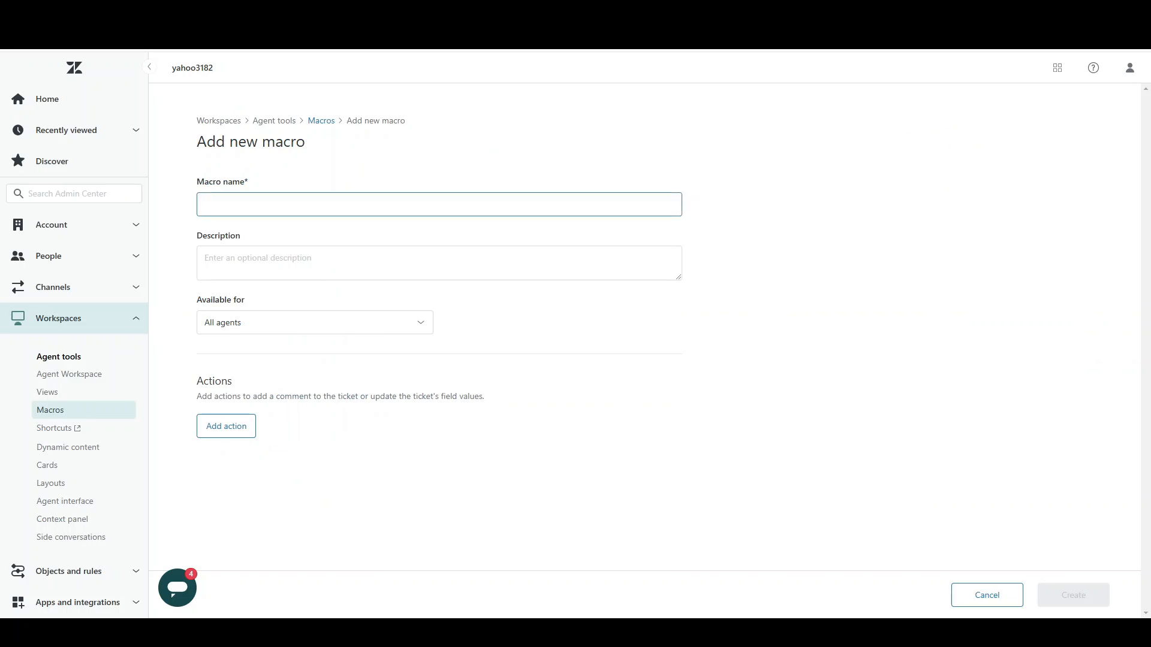
left_click(282, 206)
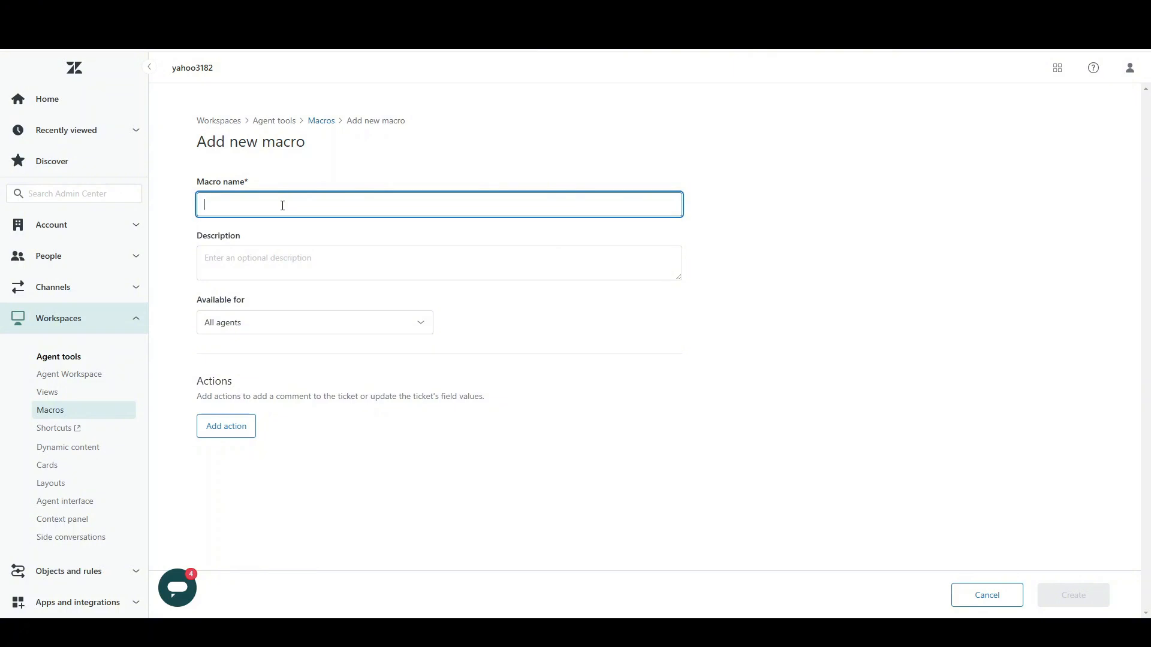
type("Password reset Instructions")
Describe the macro as "A macro to send password reset instructions for login issues." and keep it available for all agents
left_click(291, 256)
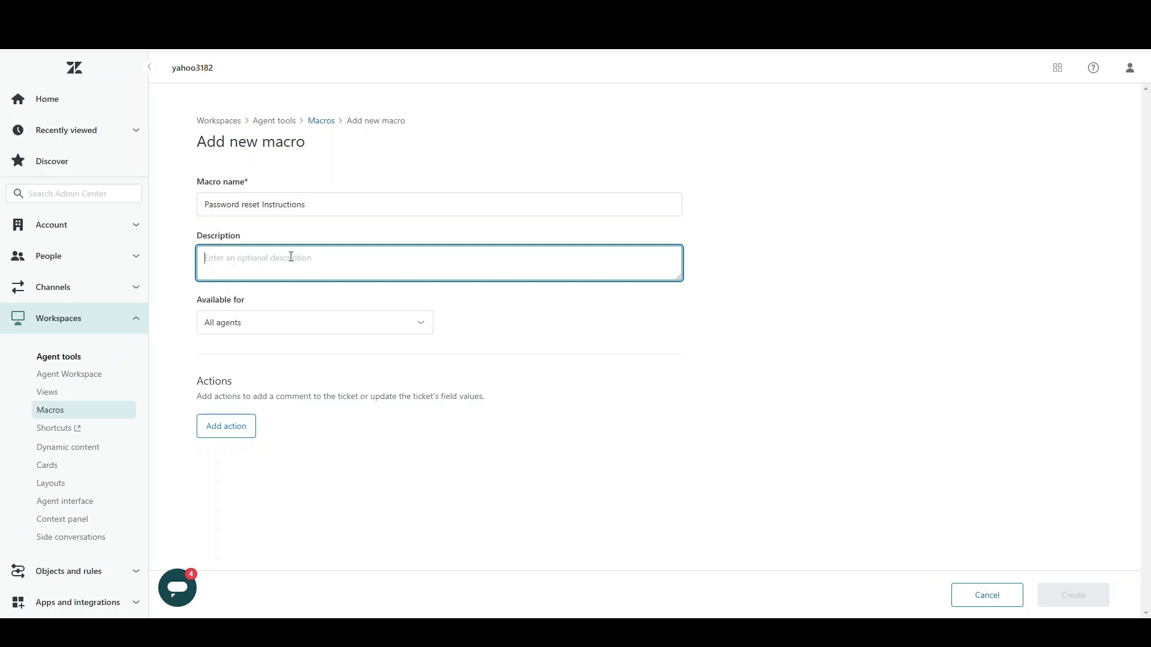
type("A macro ")
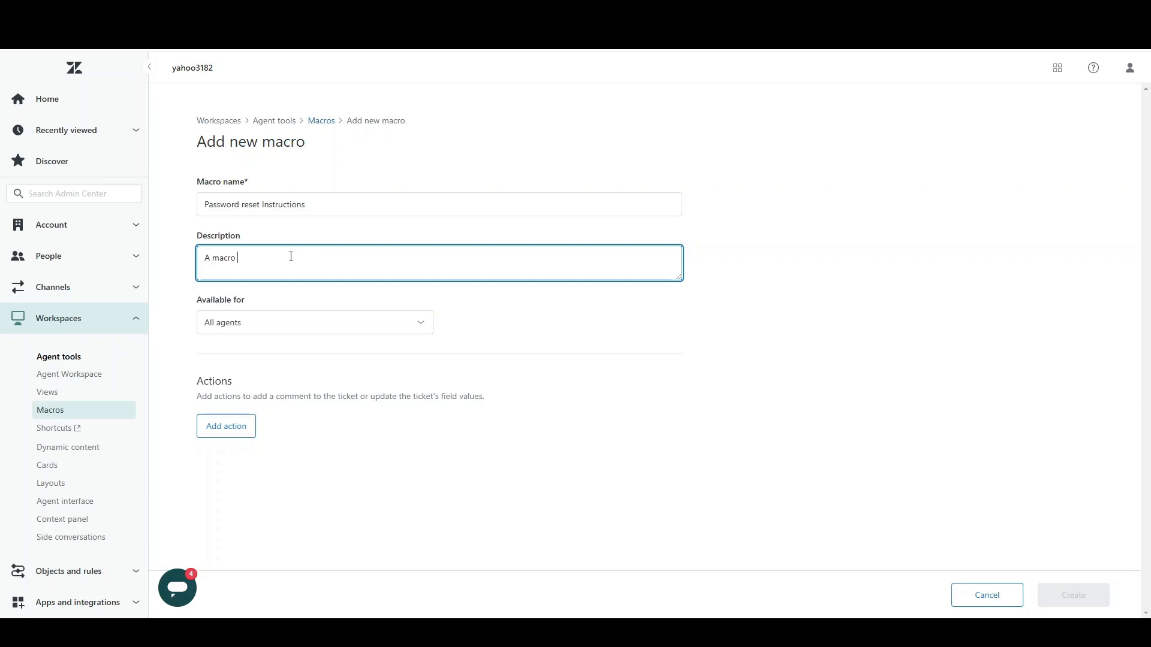
type("to send pass")
type("o")
type("word ")
type("rese")
type("t instructions")
type(" for login issu")
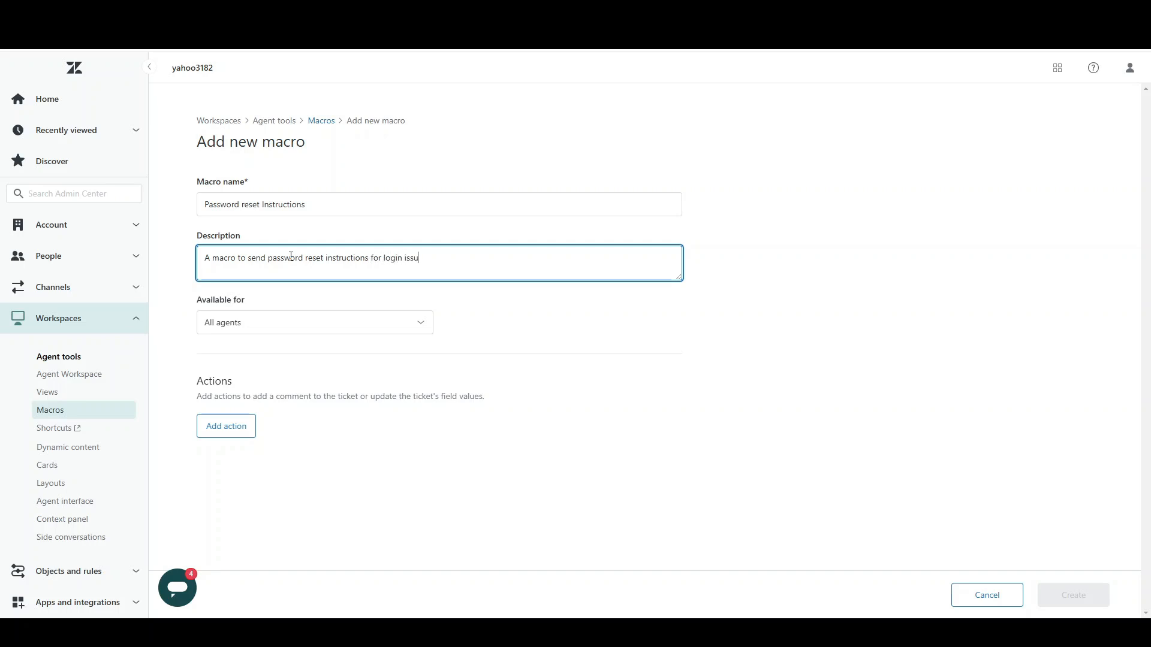
type("es.")
left_click(346, 327)
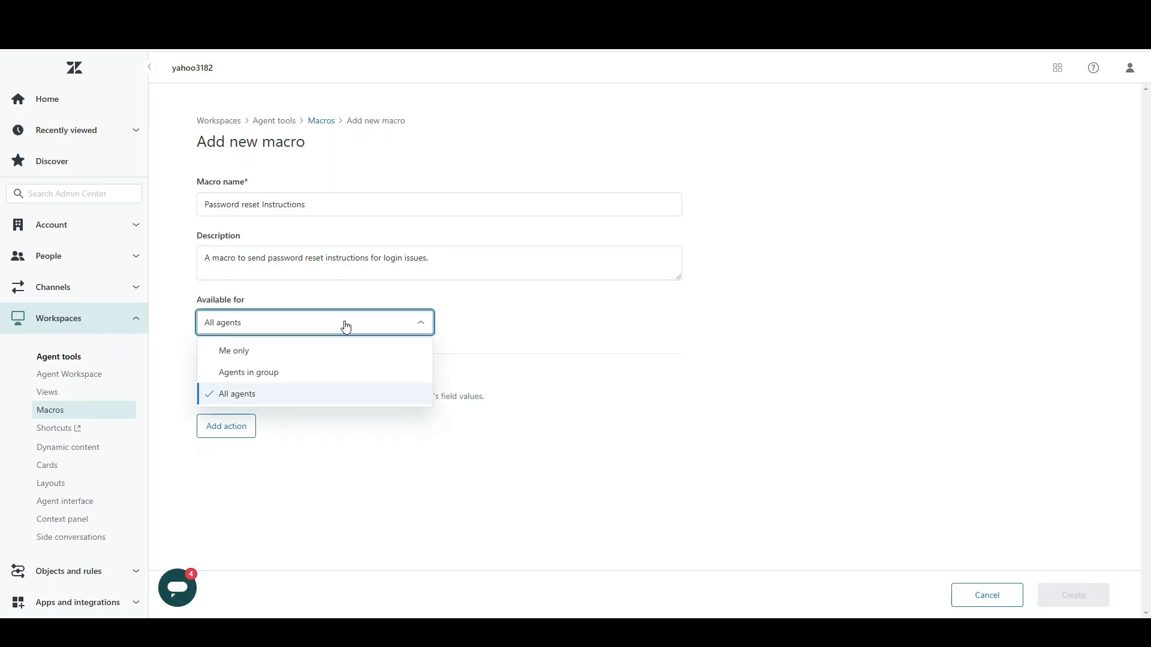
left_click(273, 327)
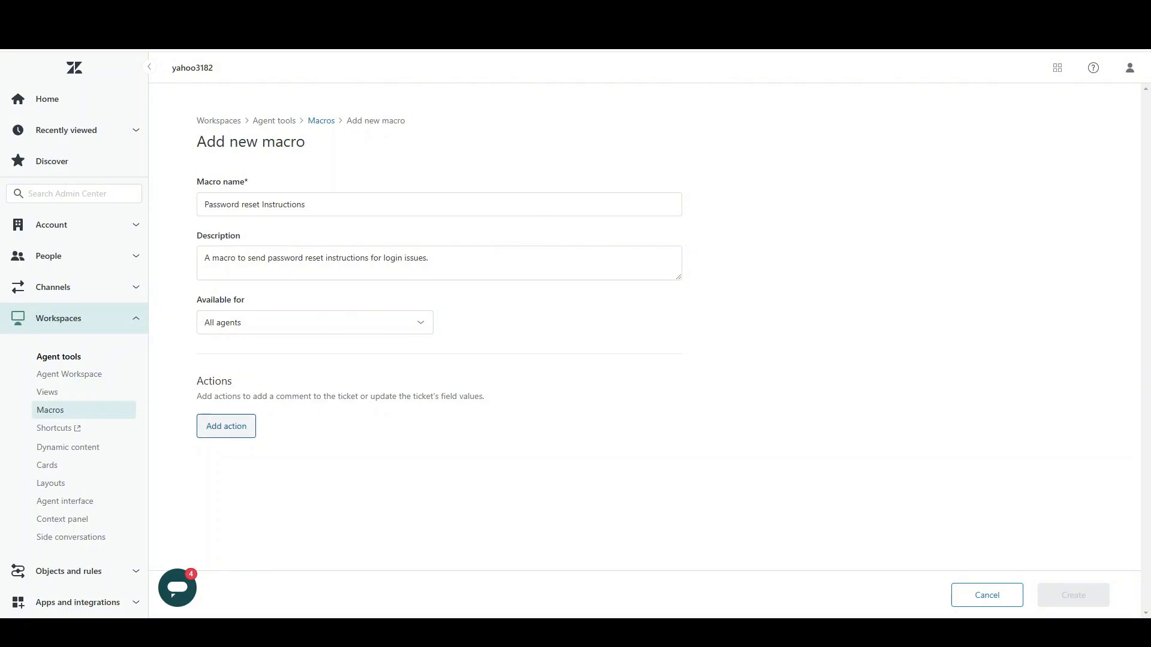
Add a Comment/description action to the macro and begin its text with the greeting "Hello {{ticket.requester.name}},"
left_click(227, 426)
left_click(298, 432)
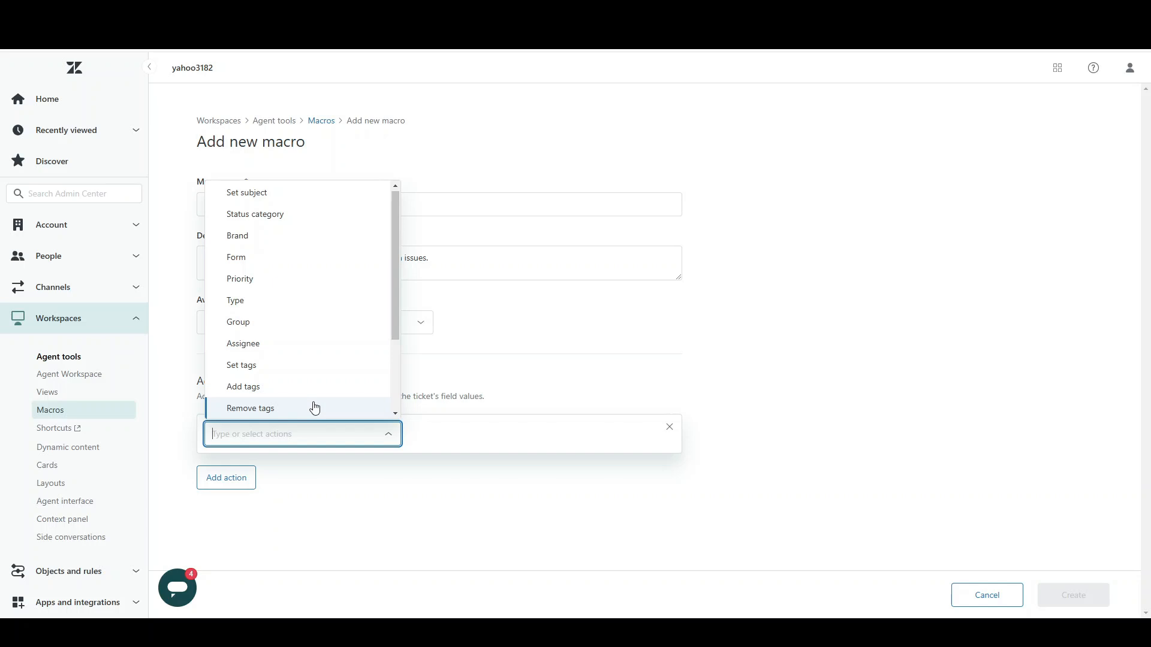
scroll(327, 375, "down", 2)
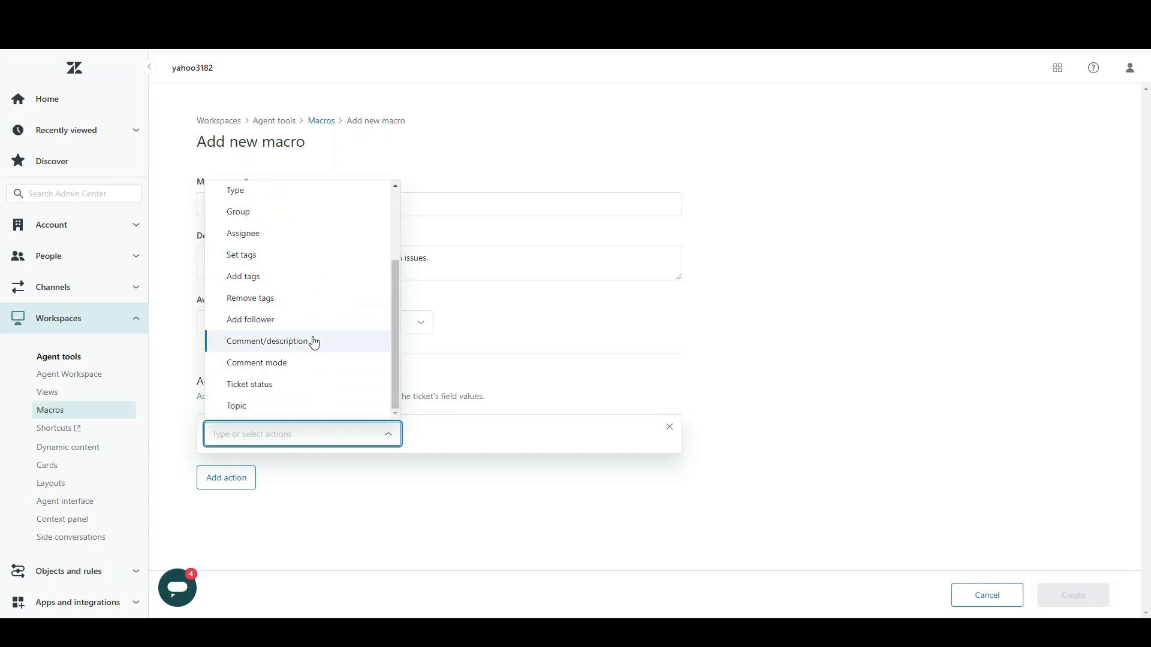
left_click(314, 342)
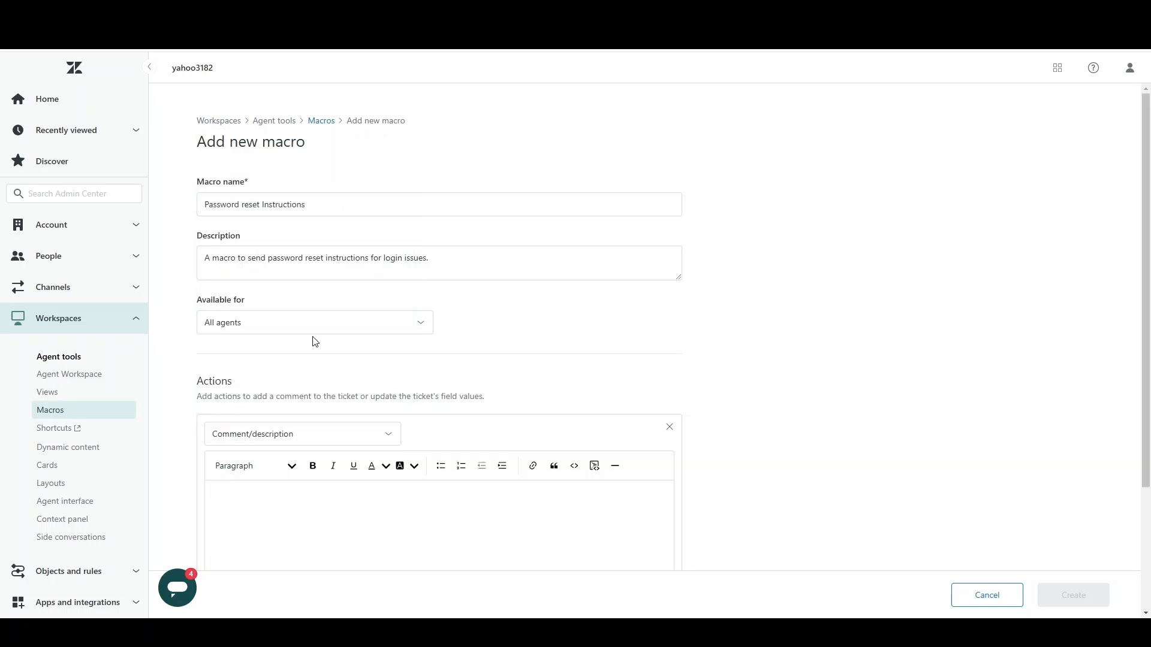
left_click(378, 508)
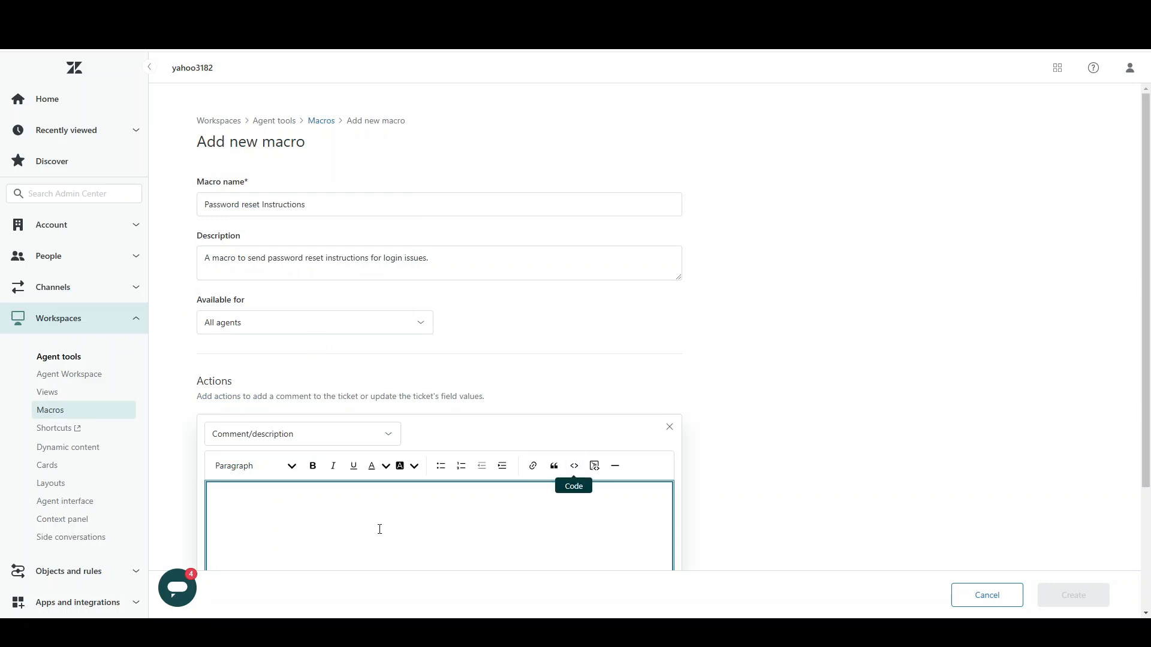
type("\"")
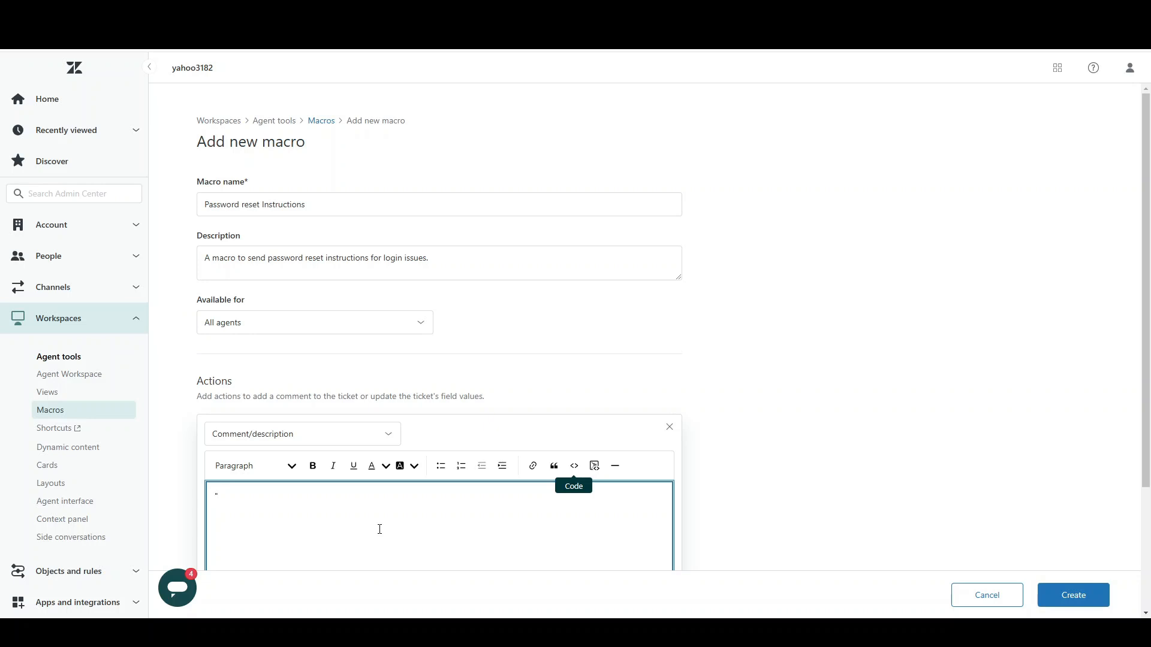
type("Hello {{ticket.reque")
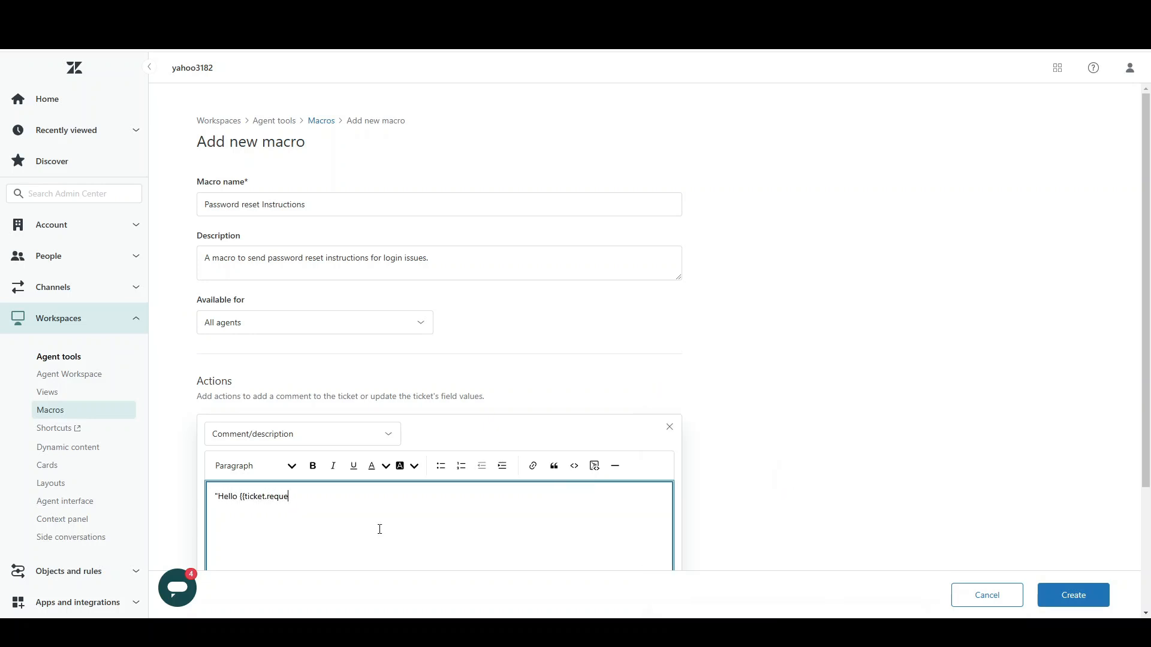
type("ster.name}},")
Write that the account password was reset, to log in with temporary password [temp_password], update it after logging in, and ask for further assistance if needed
key("Return")
type("We've reset your account pass")
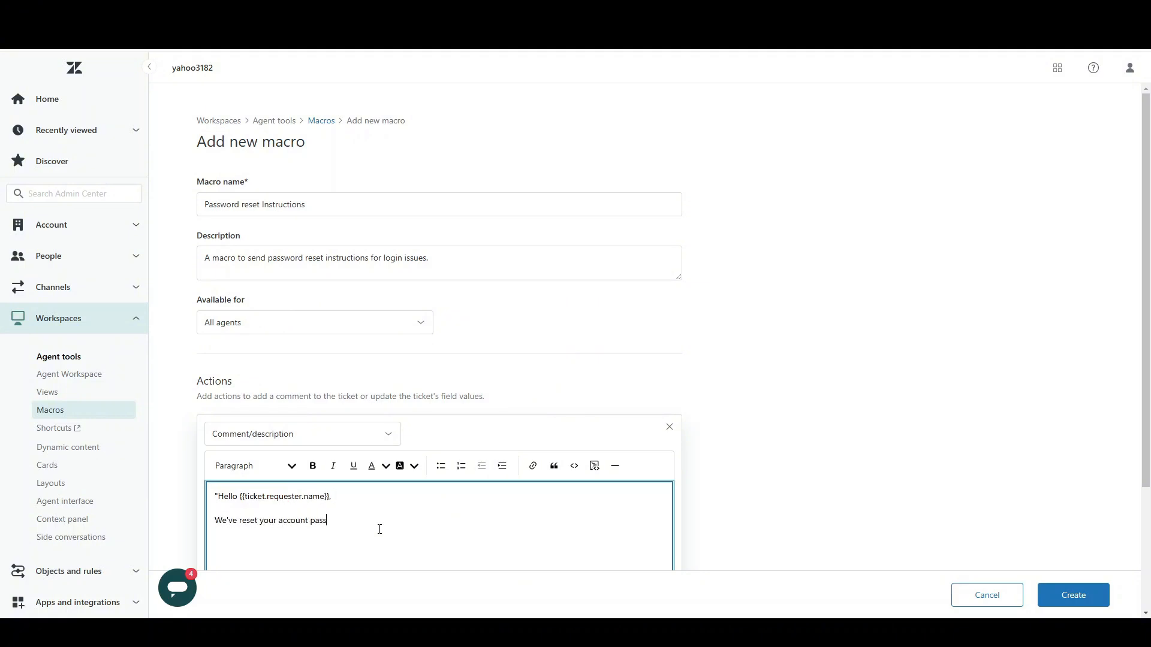
type("word. Please use the temporary password: [temp_pas")
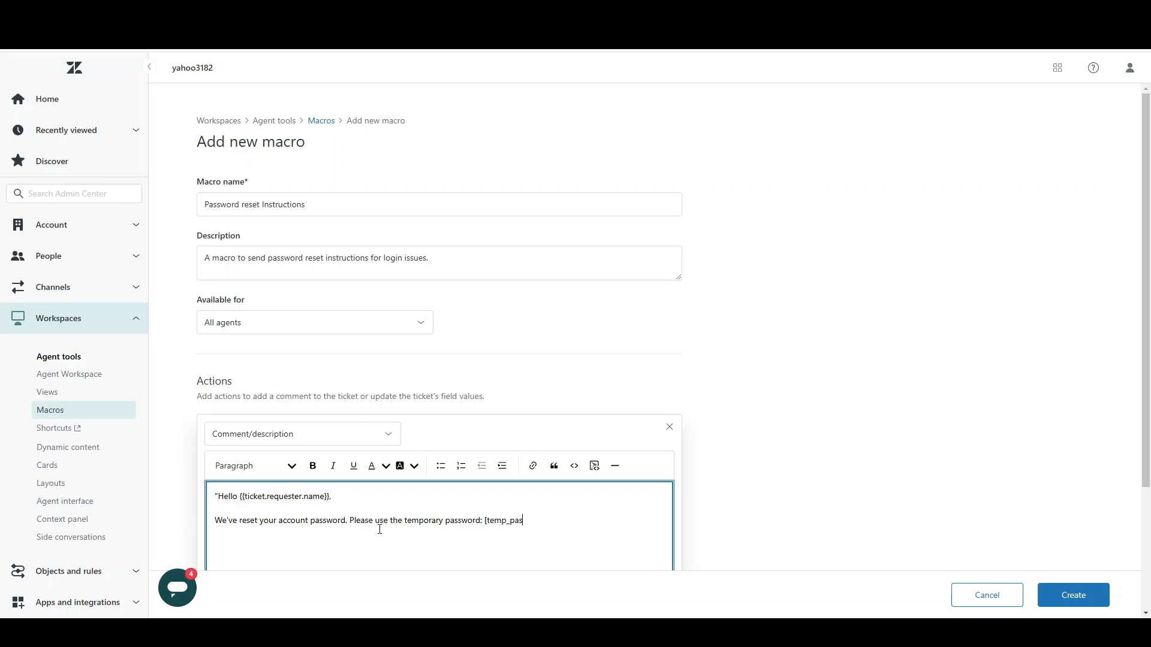
type("sword] to log in. Don't forget to update your password after logging ")
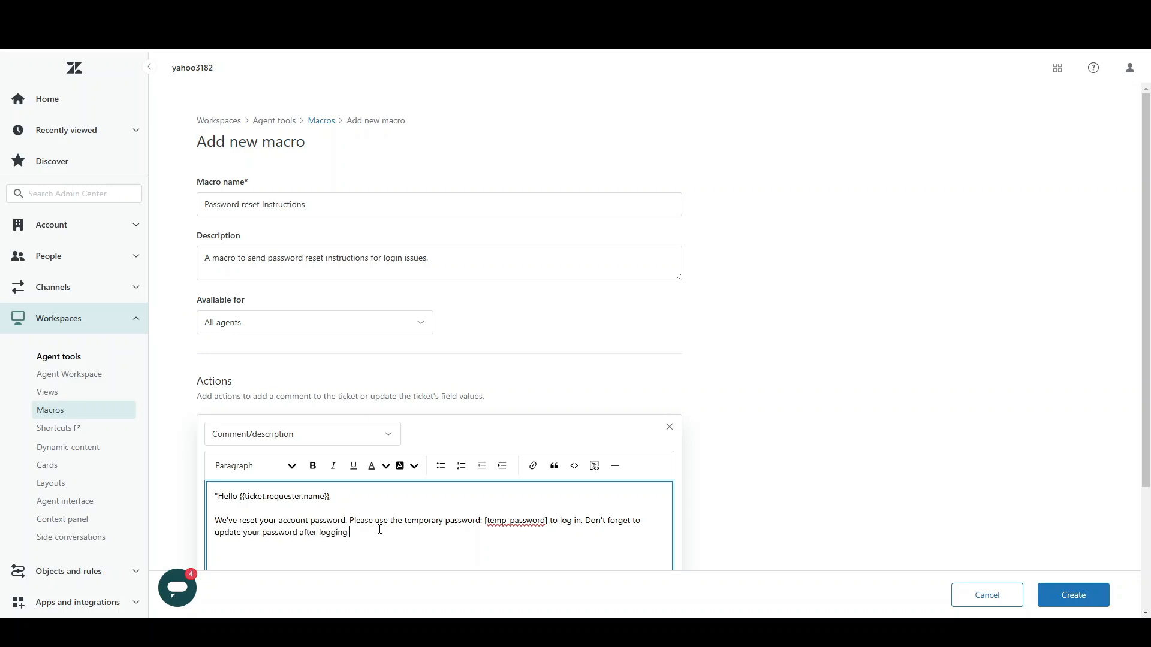
type("in. Let us know if you need any further assistance!")
Close the comment with "Best Regards," and "Your Name" on separate lines, then create the macro
key("Return")
key("Return")
type("Best Regards,")
key("Return")
type("Your Name")
scroll(380, 530, "down", 3)
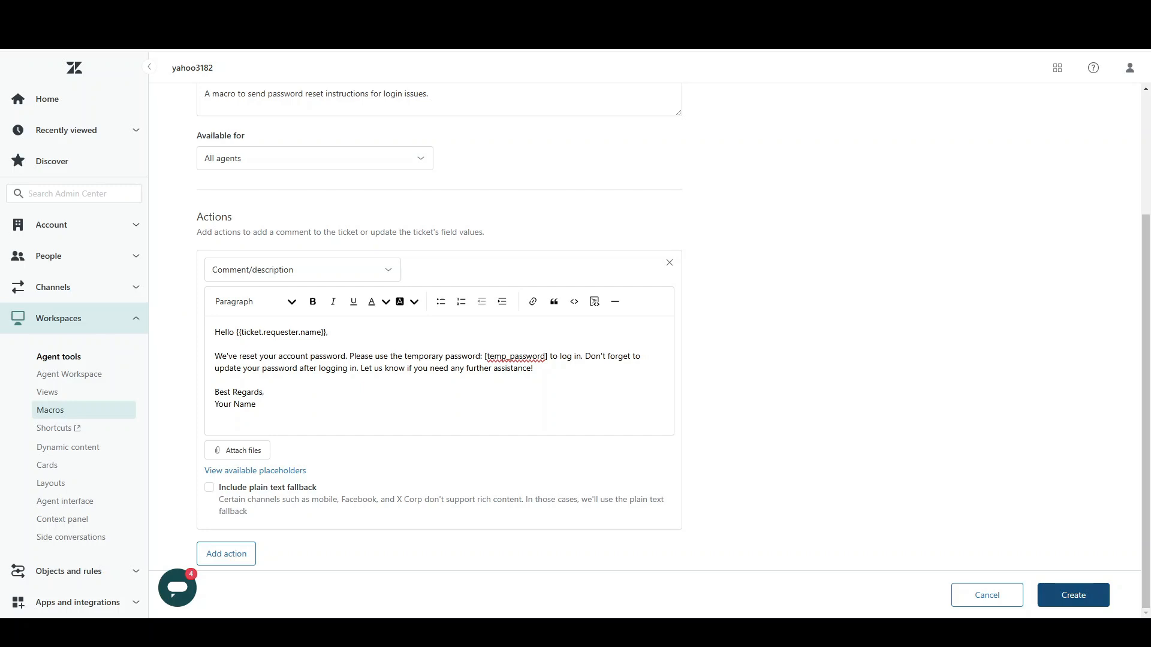
left_click(1094, 596)
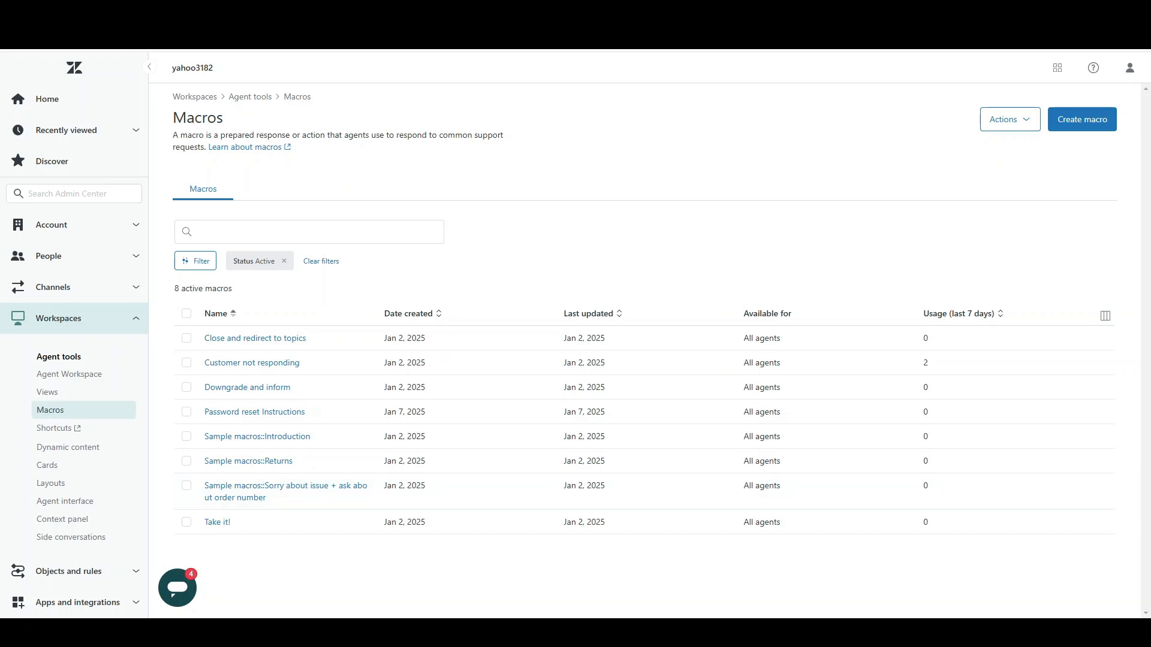
Switch to the Agent Workspace ticket about the account login issue
key("ctrl+Tab")
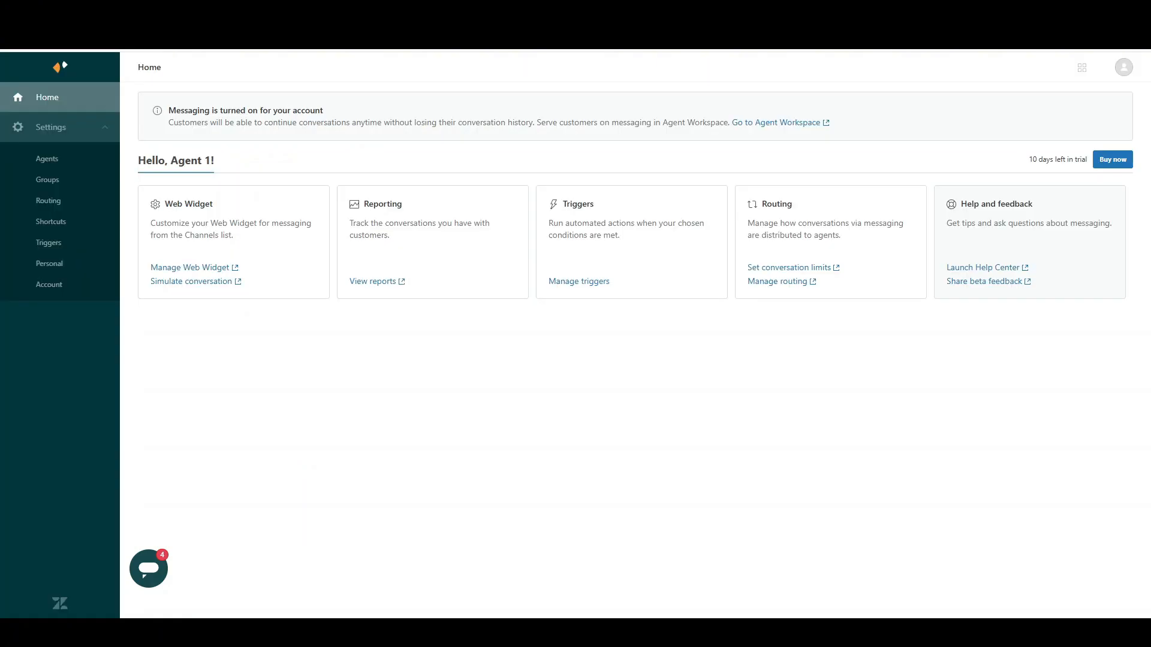
key("ctrl+Tab")
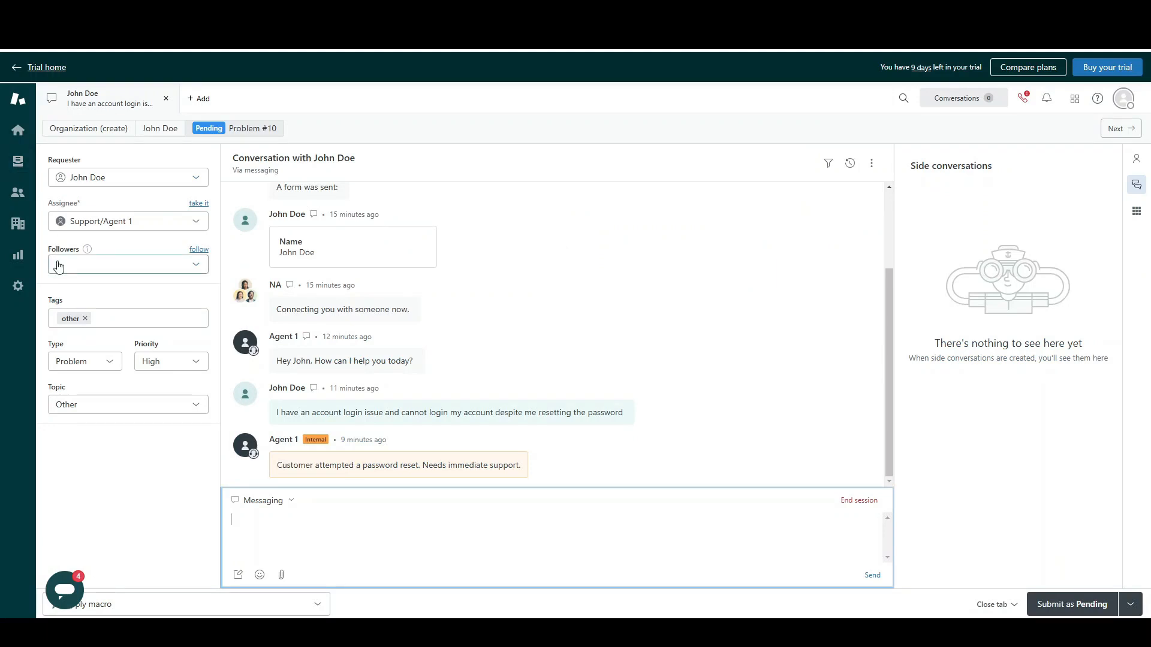
Add the new tag "password_reset" to the login issue ticket
left_click(136, 320)
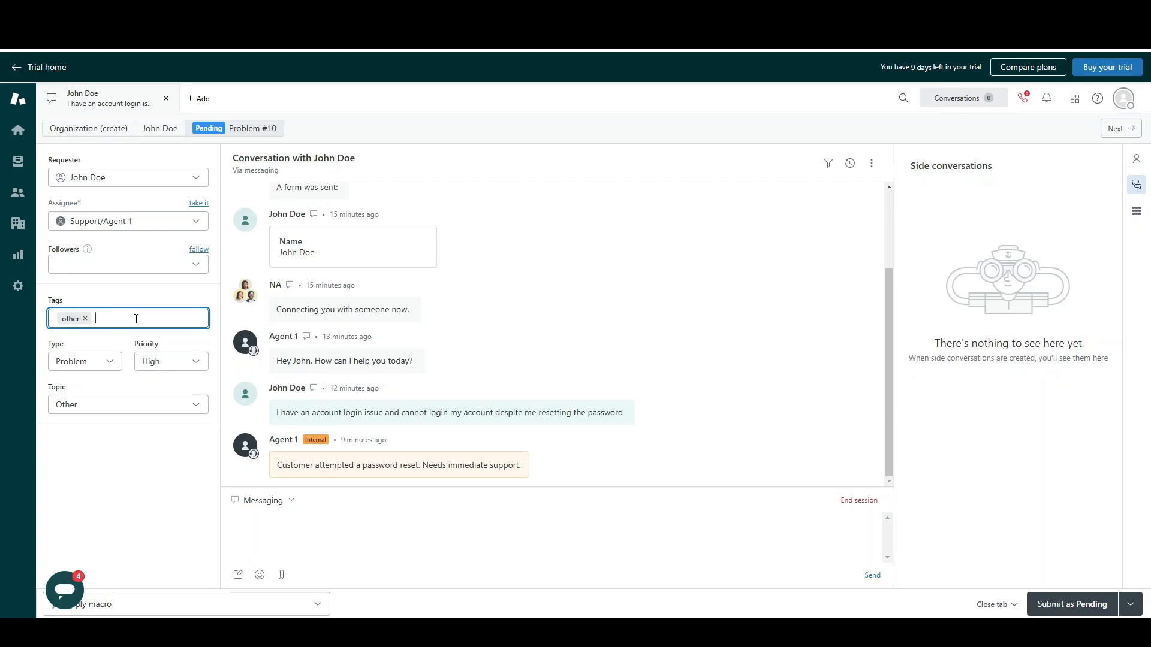
type("password_")
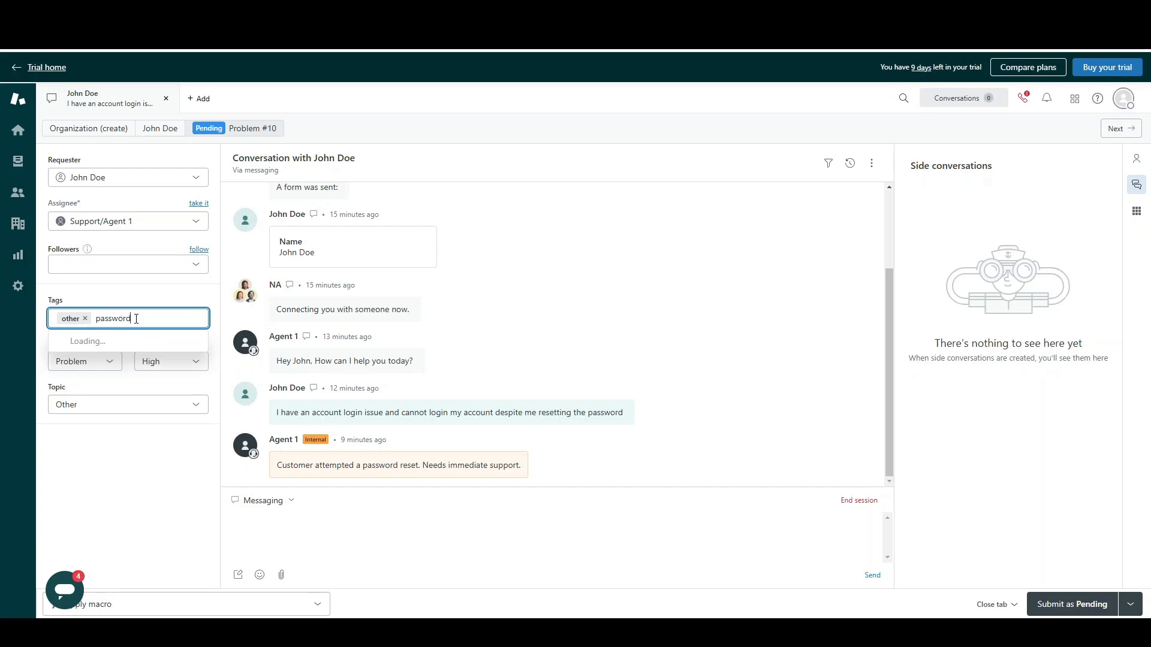
type("reset")
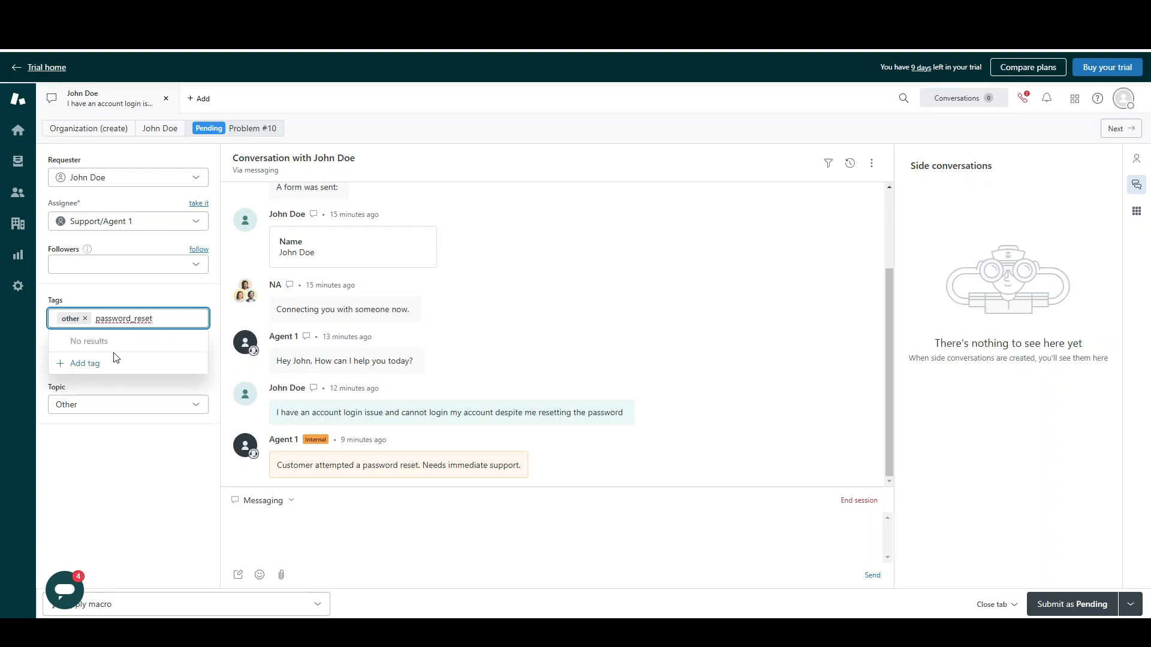
left_click(85, 364)
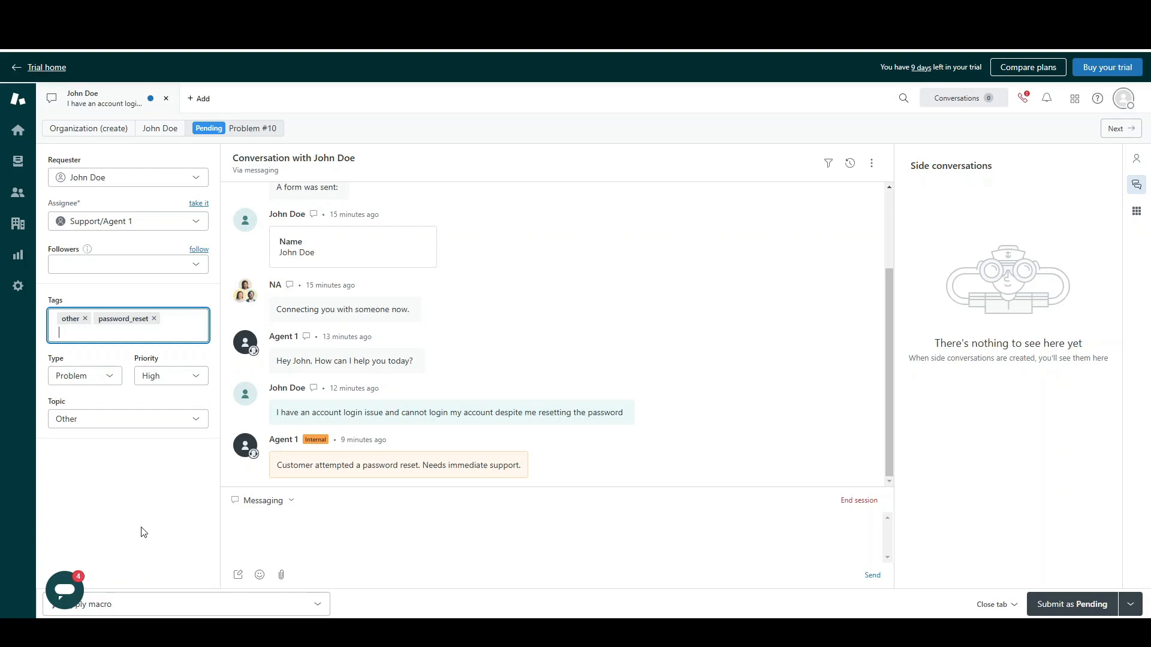
Apply the "Password reset Instructions" macro to the ticket to fill in the messaging reply
key("ctrl+alt+m")
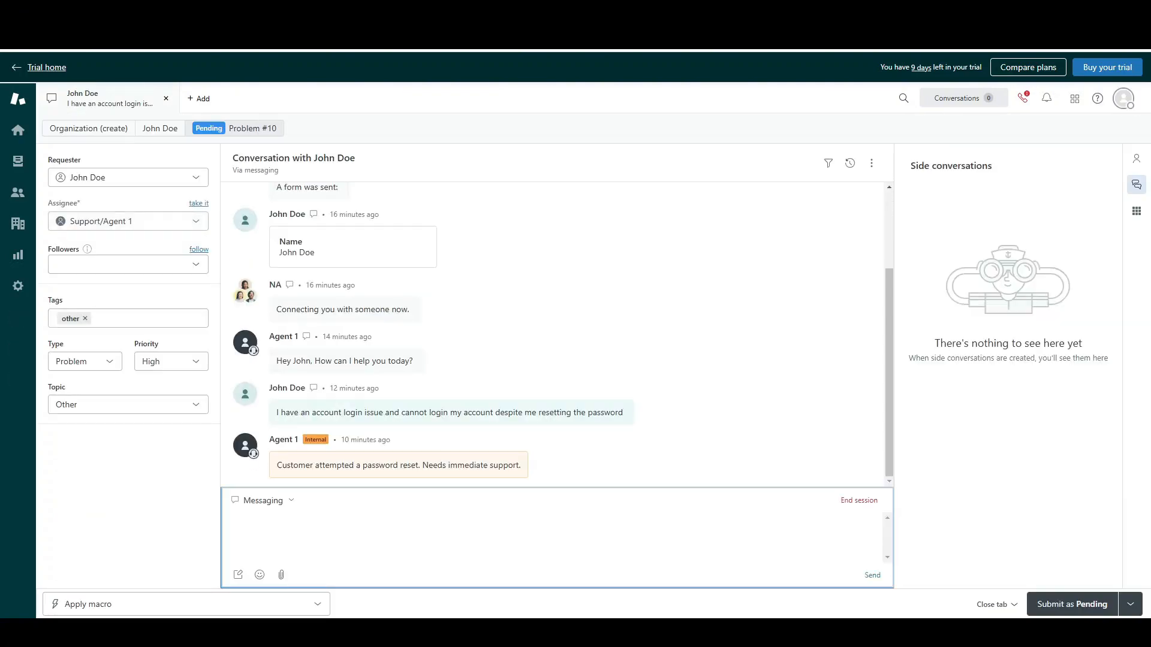
left_click(180, 604)
mouse_move(184, 562)
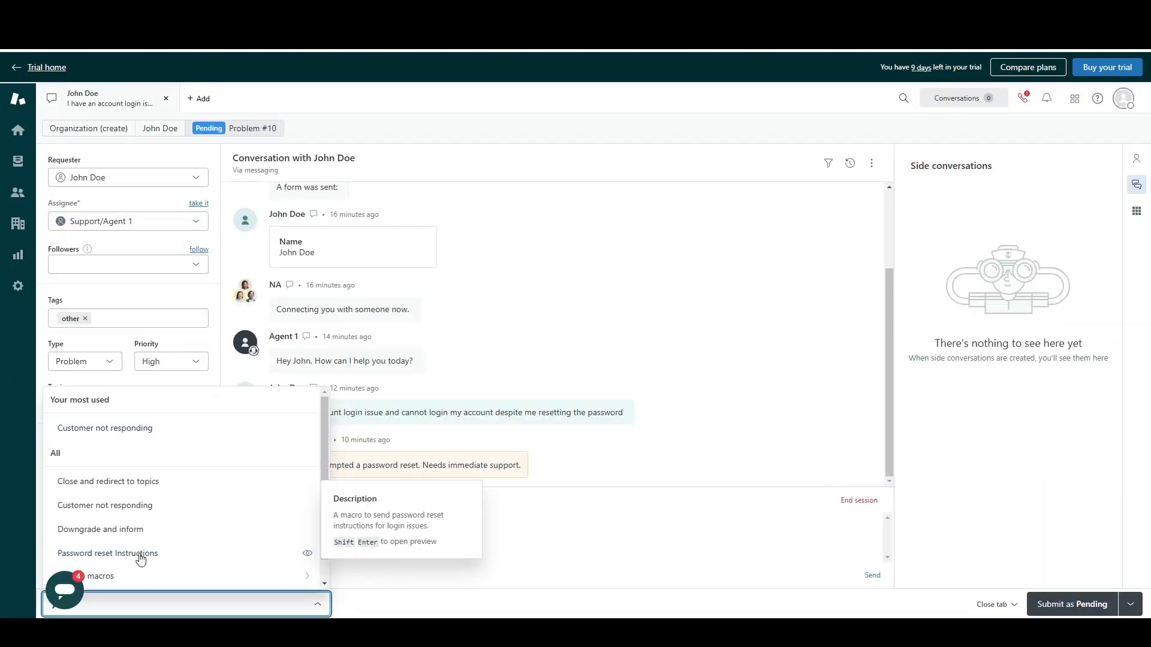
left_click(179, 558)
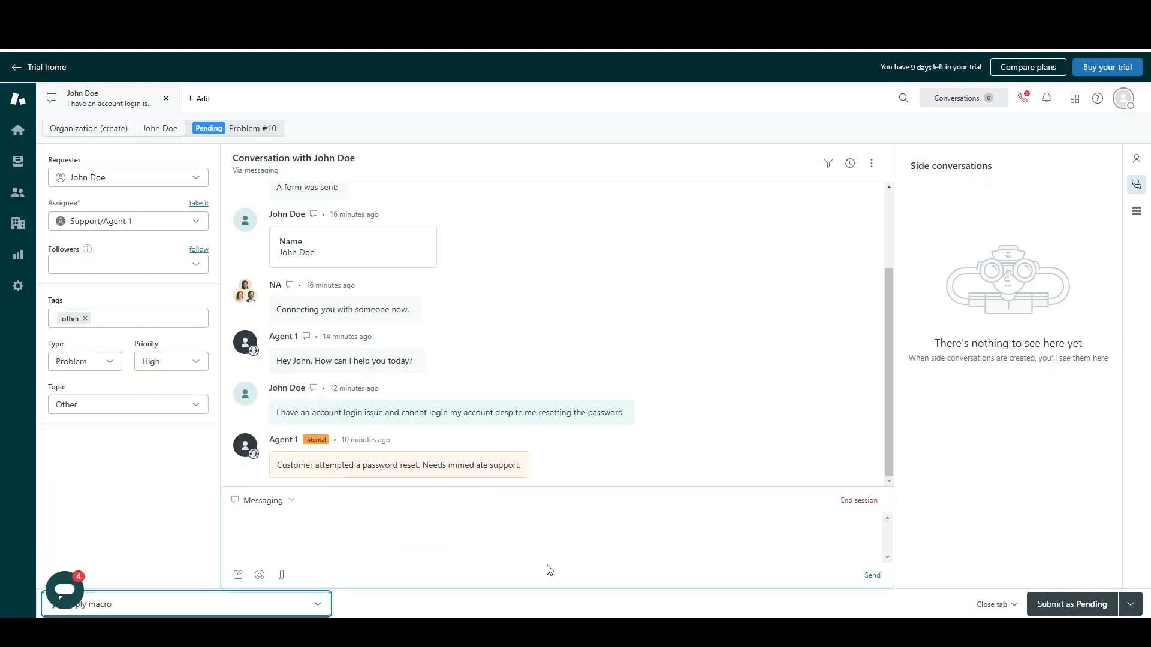
left_click(270, 609)
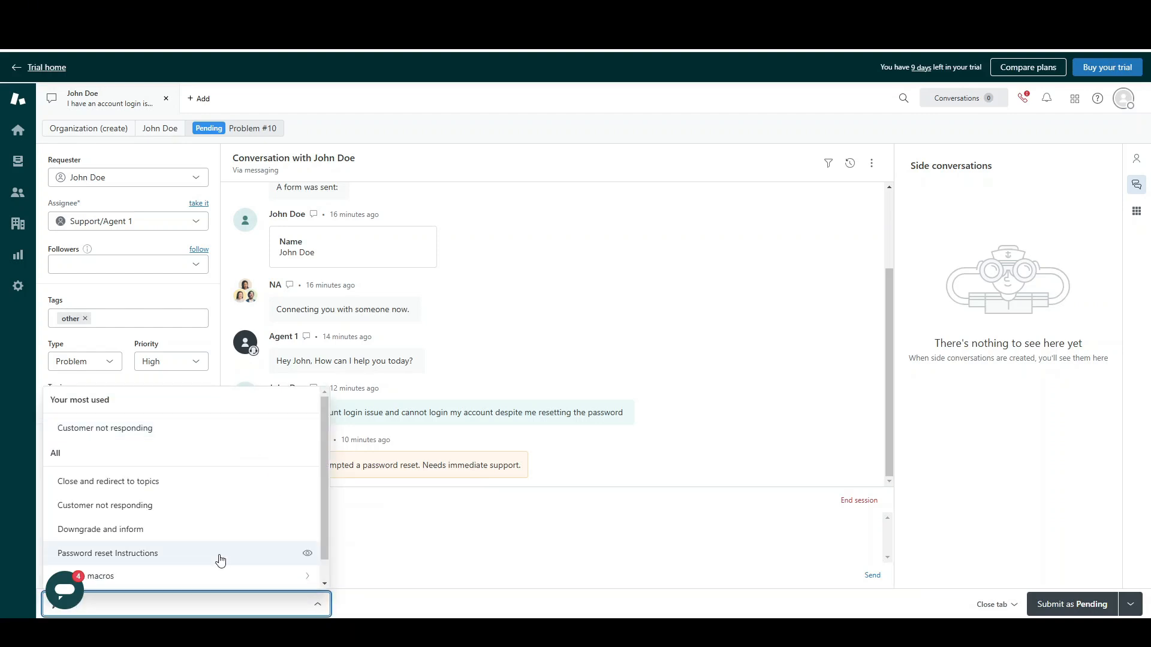
left_click(190, 560)
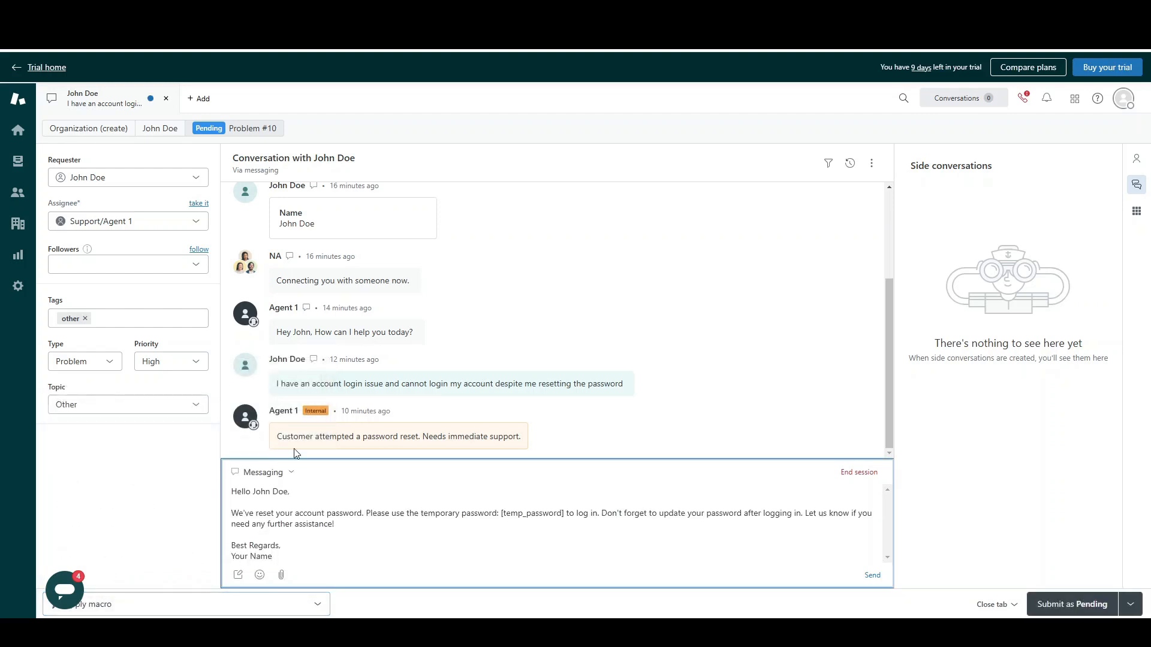